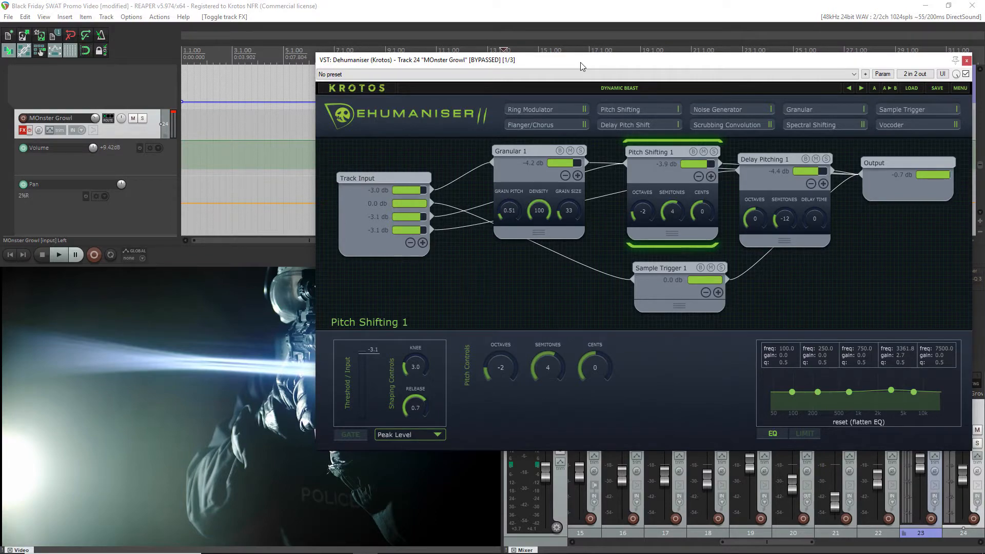
Move the Dehumaniser window aside and preview the video at several points along the MOnster Growl clips
left_click_drag(581, 66, 984, 66)
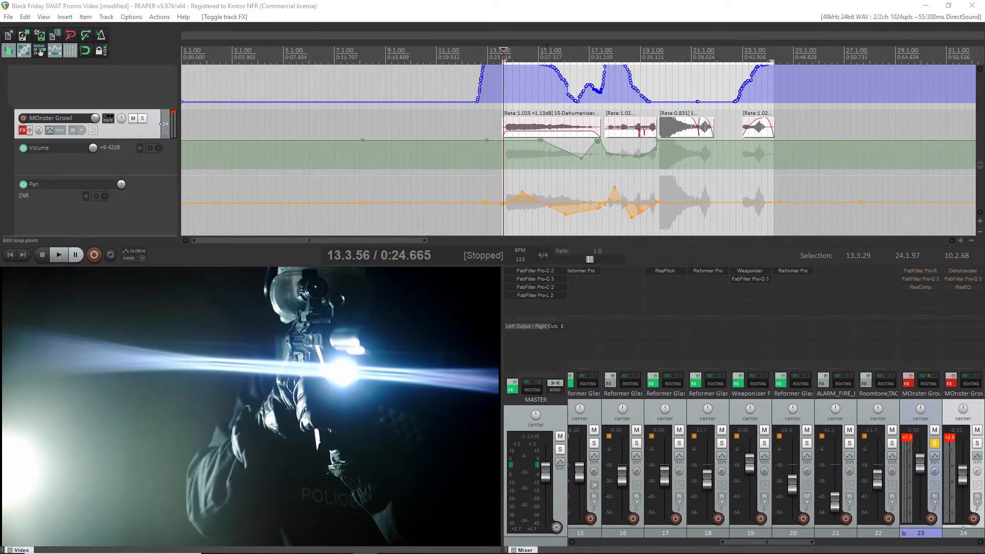
left_click(541, 52)
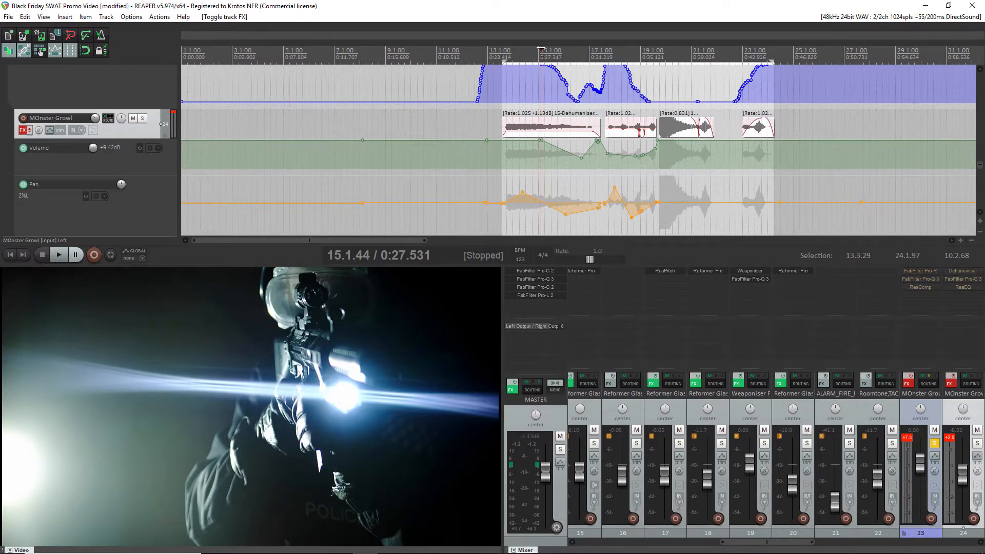
left_click(607, 51)
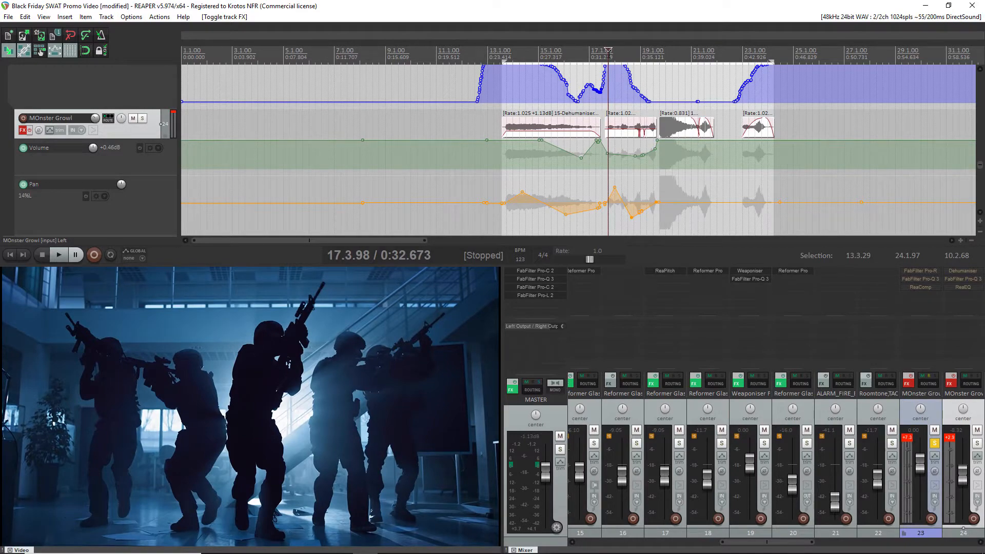
left_click(660, 52)
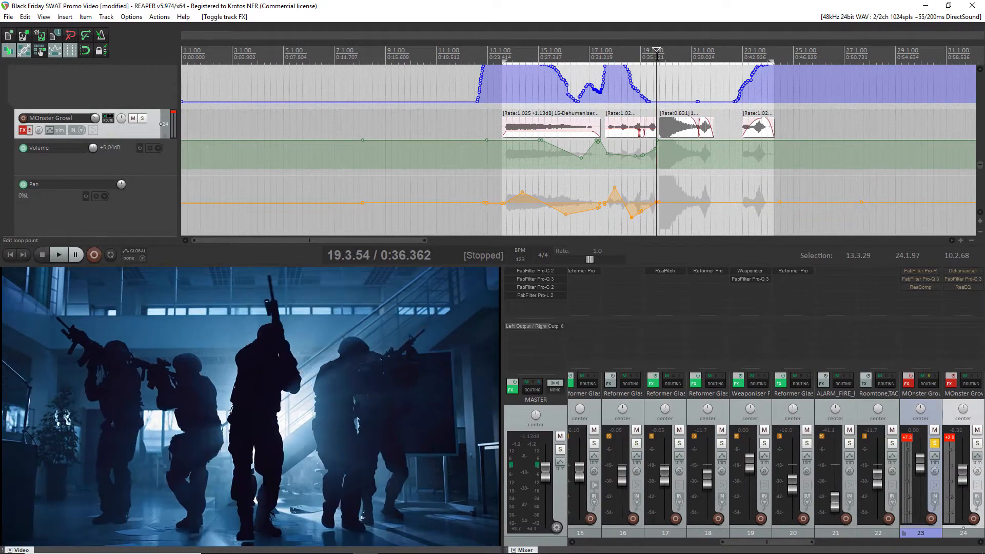
left_click(661, 53)
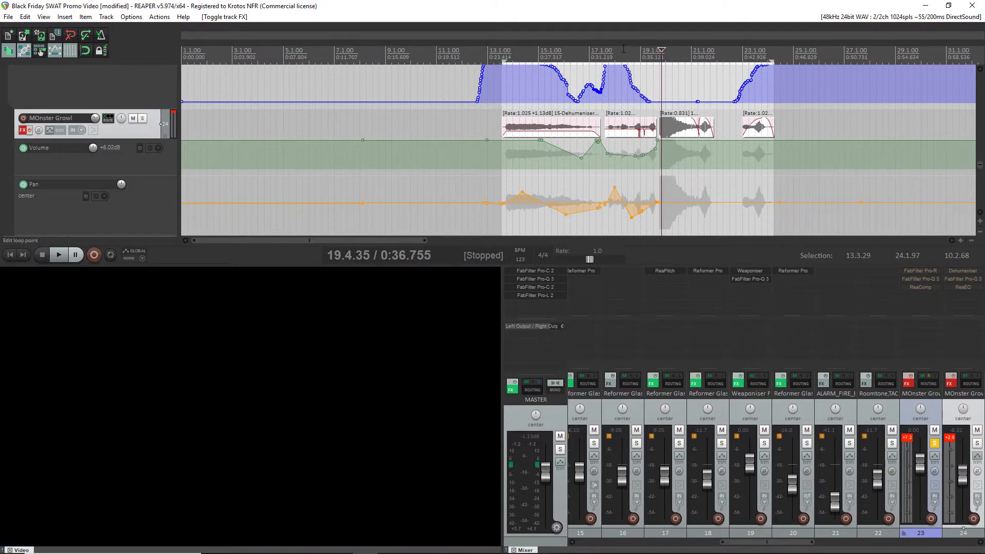
Play the MOnster Growl track with its effects bypassed from the start of the time selection, stopping after the clips
key("p")
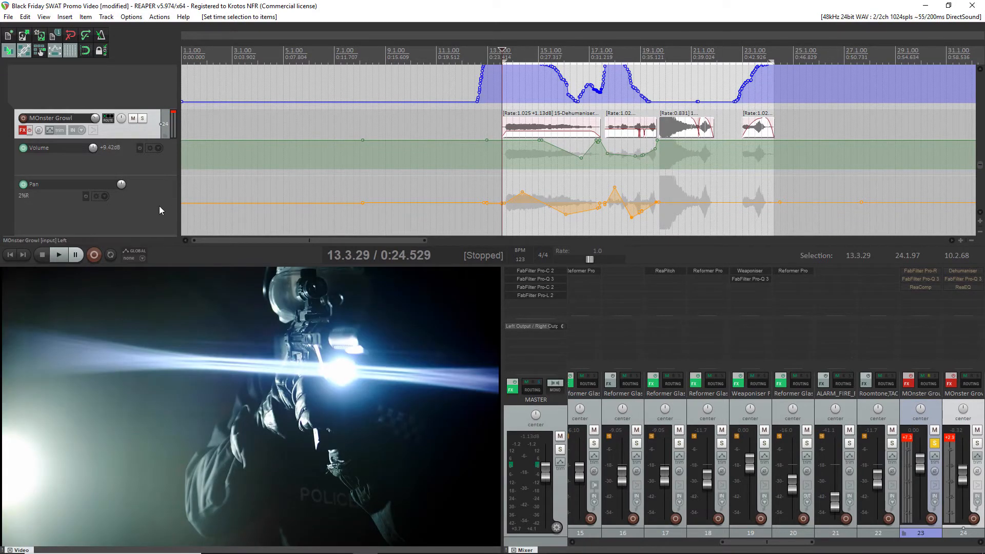
key("space")
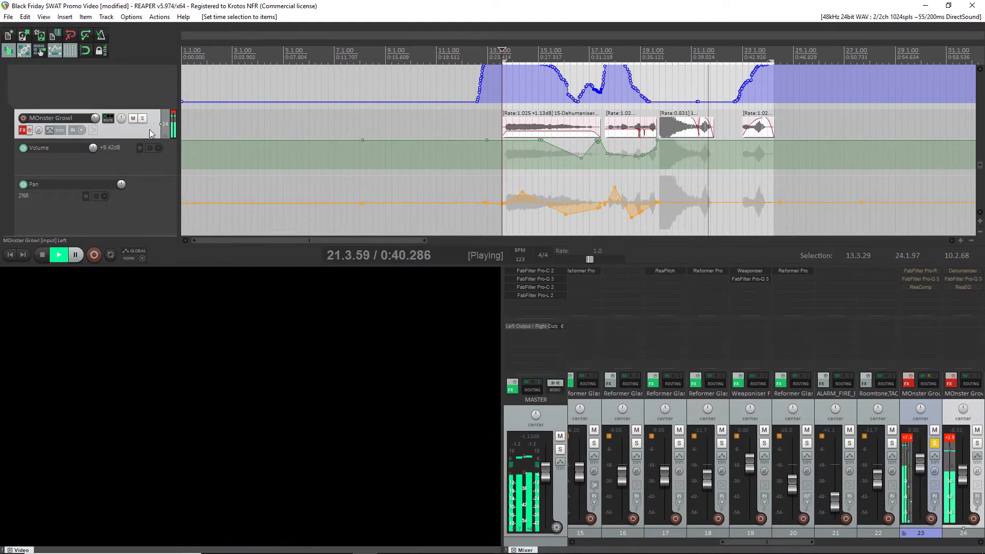
key("space")
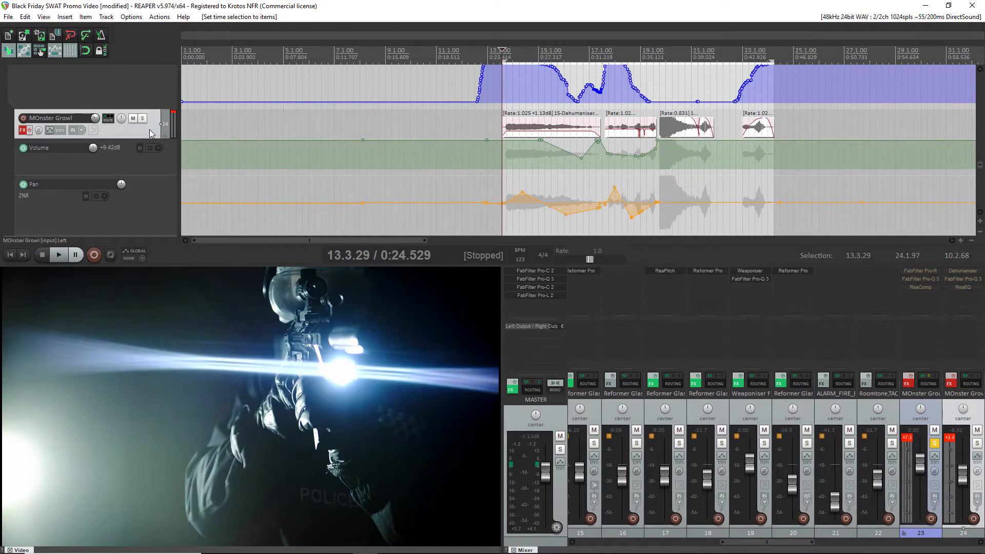
Bring up Dehumaniser for the MOnster Growl track and browse its Beasts presets under 01_Growls and Roars, keeping the current preset
left_click(962, 271)
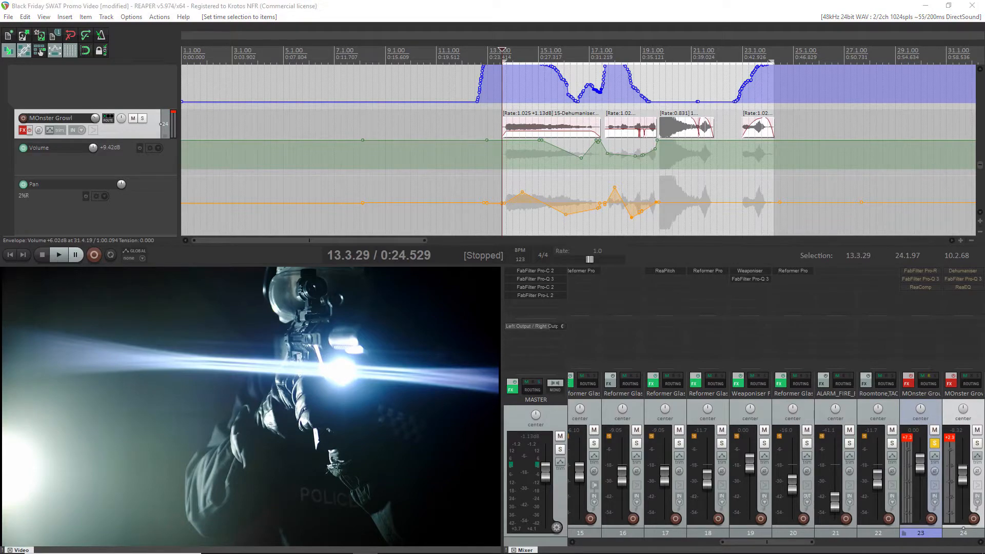
left_click_drag(540, 111, 554, 75)
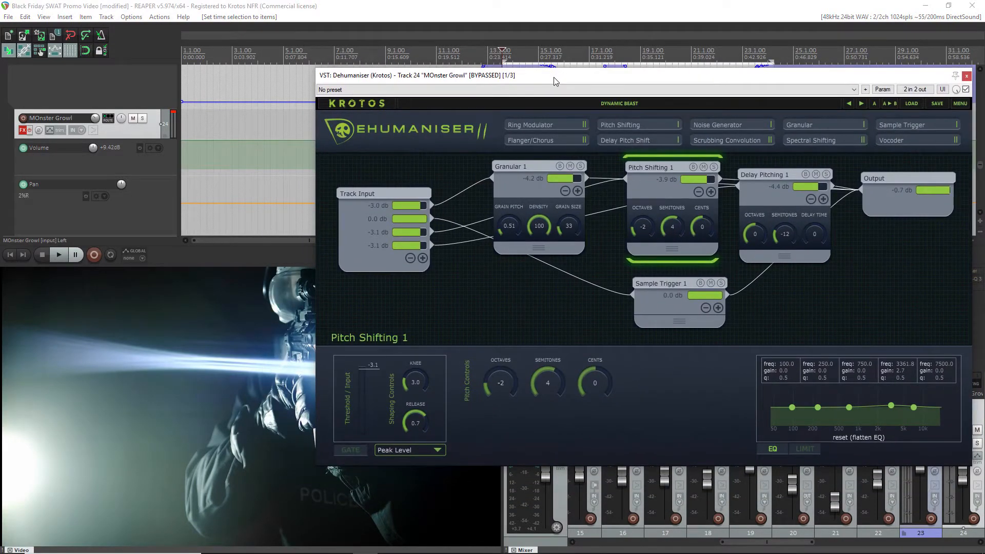
left_click(657, 106)
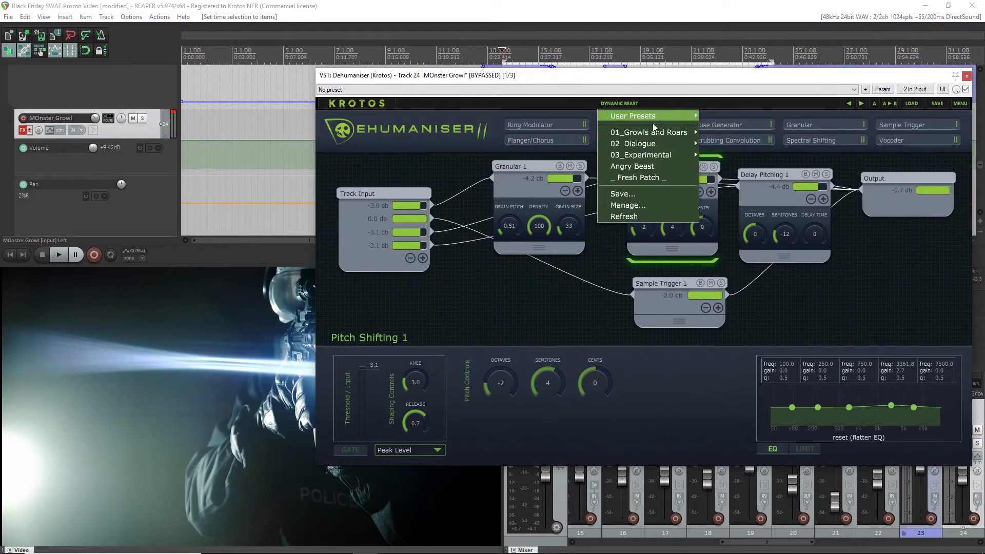
mouse_move(652, 133)
mouse_move(734, 147)
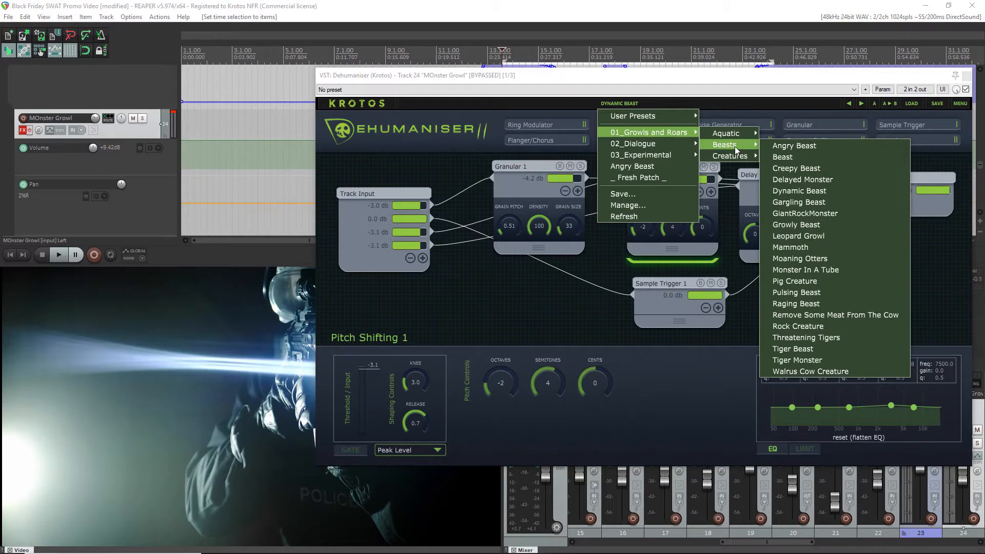
left_click(624, 431)
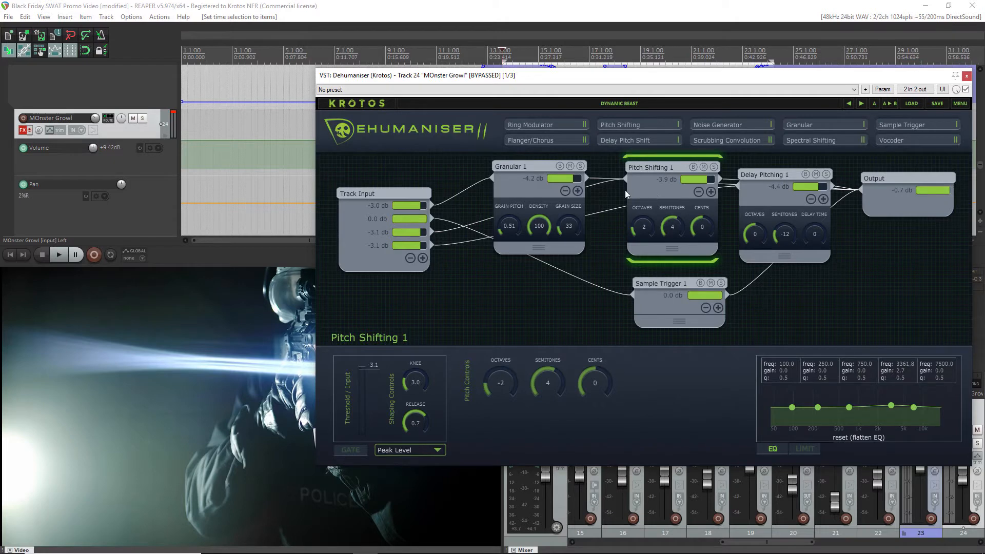
Inspect the settings of the Granular 1, Sample Trigger 1 and Pitch Shifting 1 modules in the Dynamic Beast patch
left_click(513, 190)
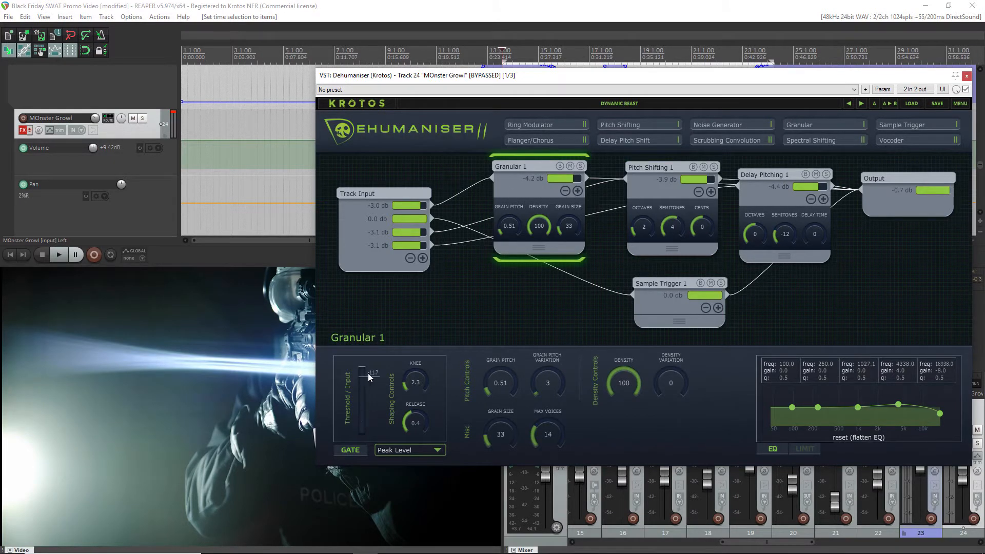
left_click(648, 306)
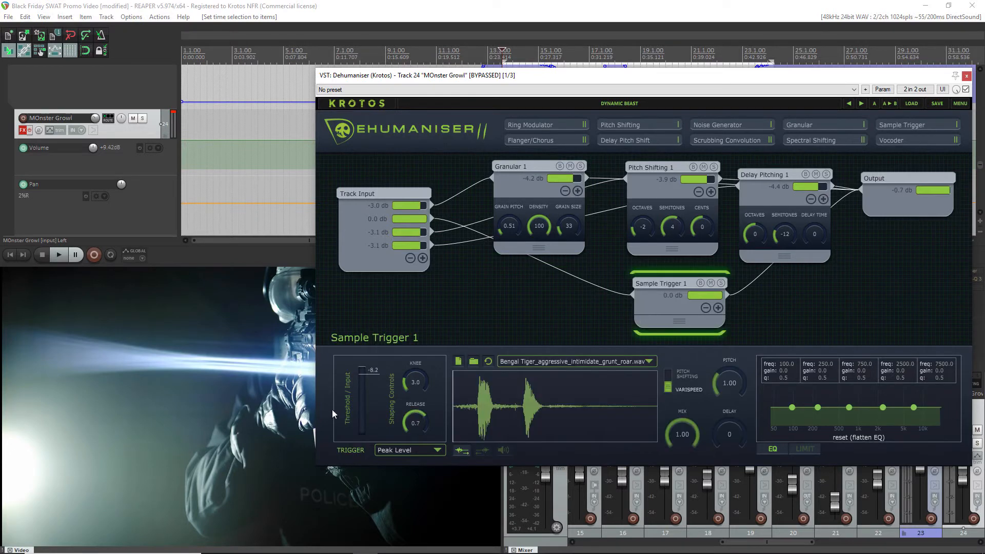
left_click(658, 194)
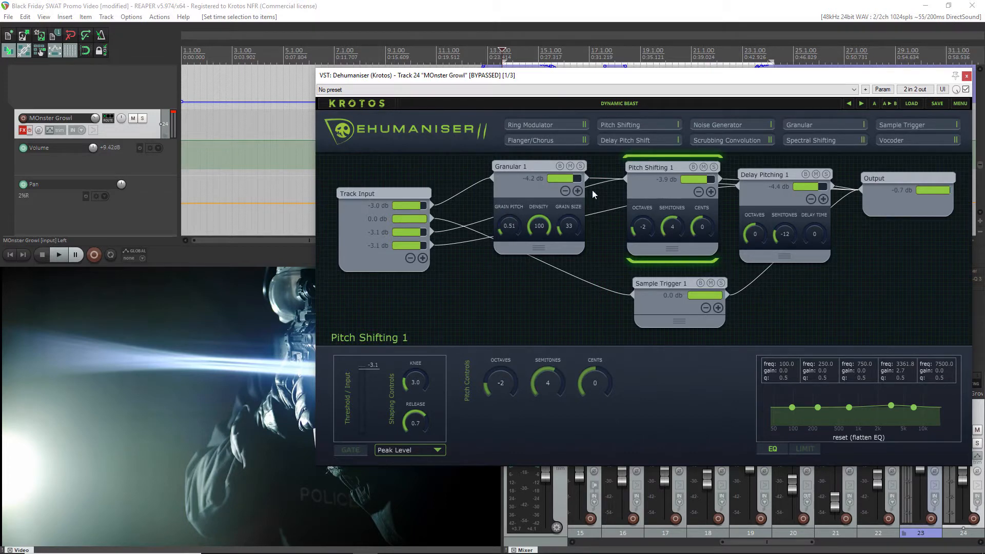
left_click(519, 189)
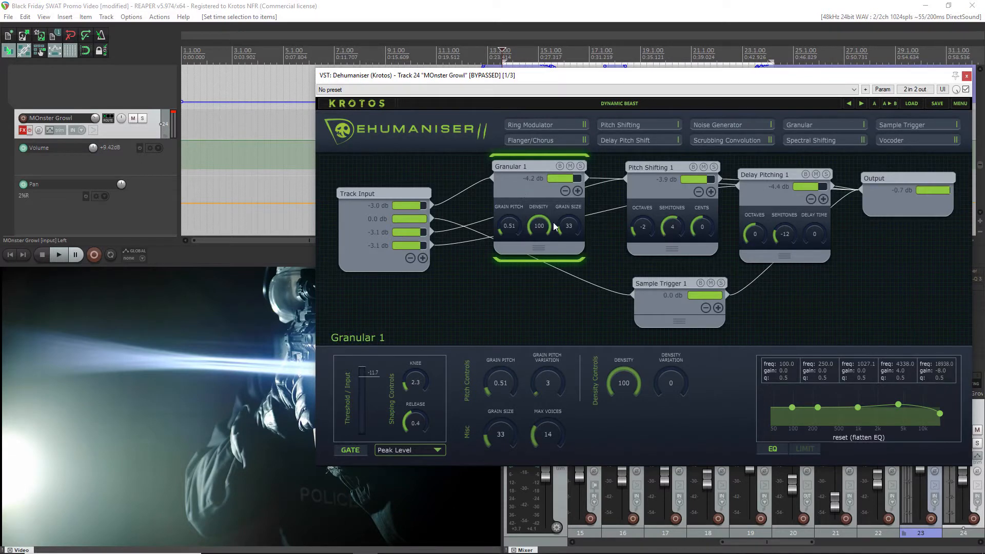
left_click(641, 297)
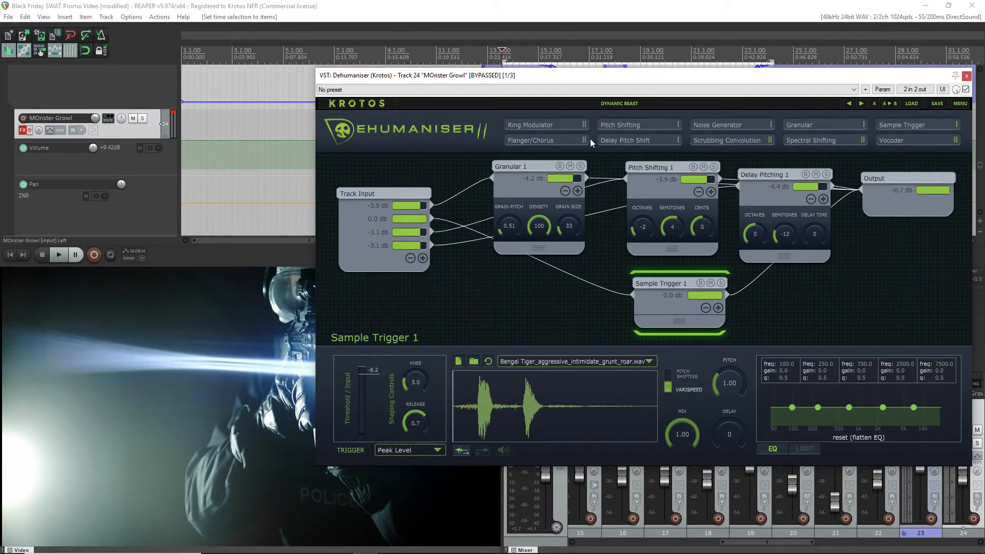
Enable the effects on the MOnster Growl track and play back the processed growl from the selection start
left_click_drag(537, 81, 775, 165)
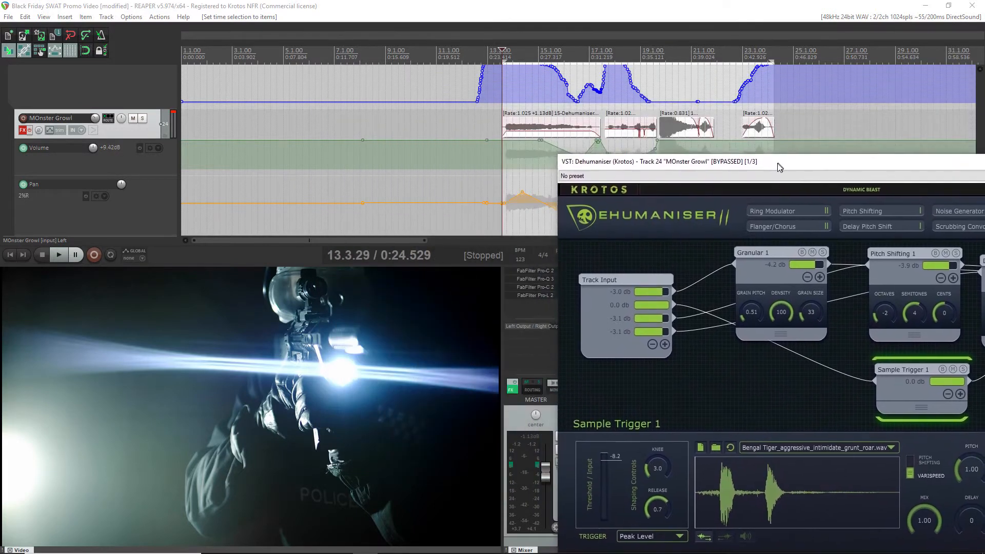
left_click(29, 131)
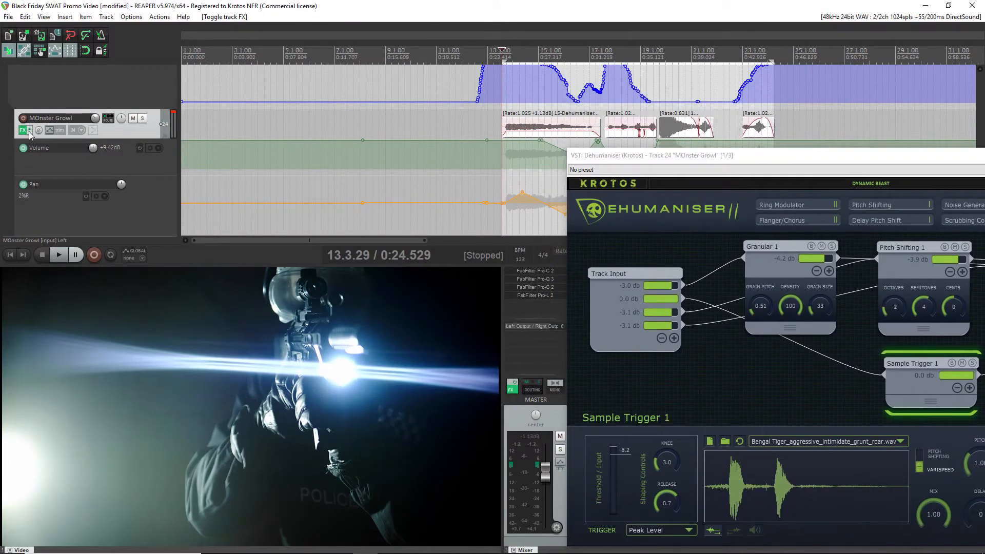
key("space")
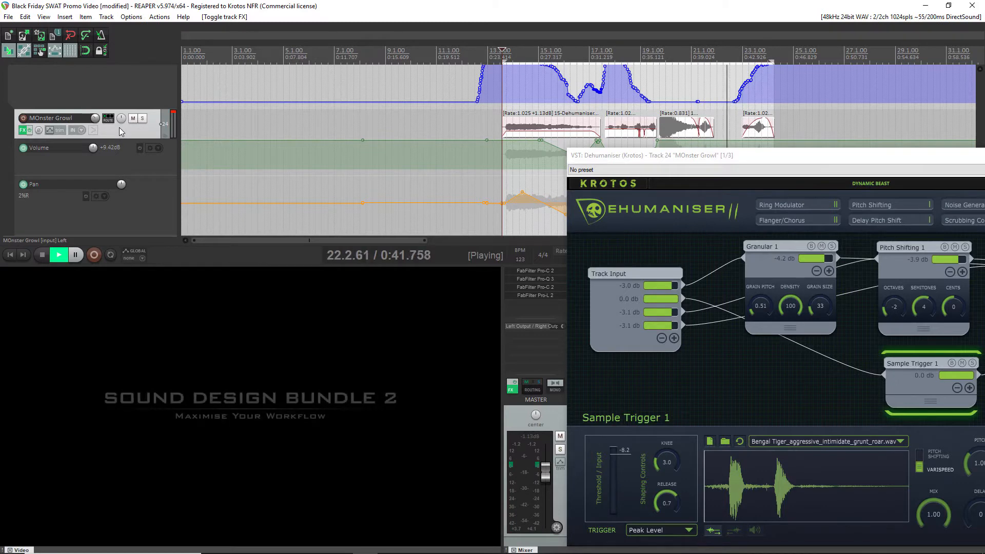
key("space")
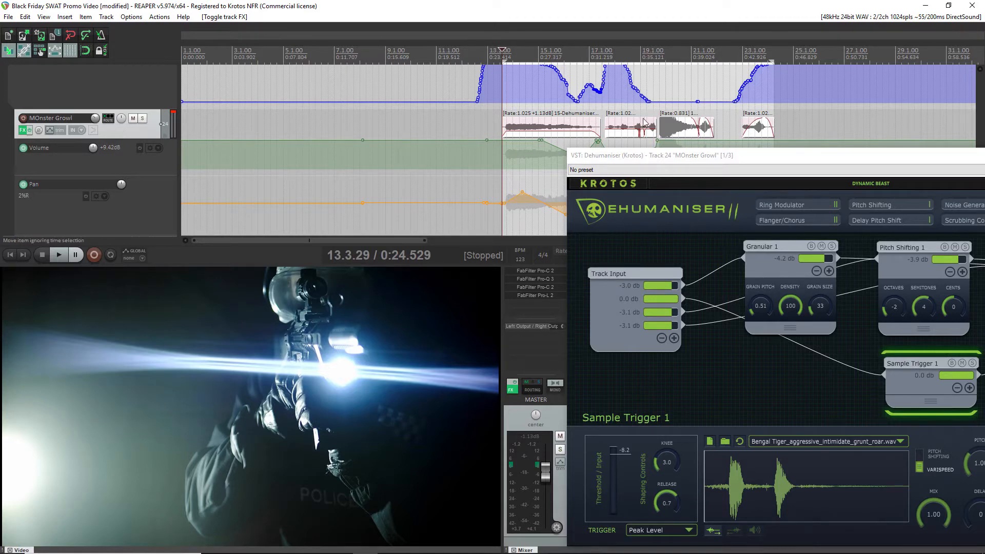
Clear the Dehumaniser window from view, mute the MOnster Growl track and unmute the MOnster Clicks track
left_click_drag(761, 156, 984, 167)
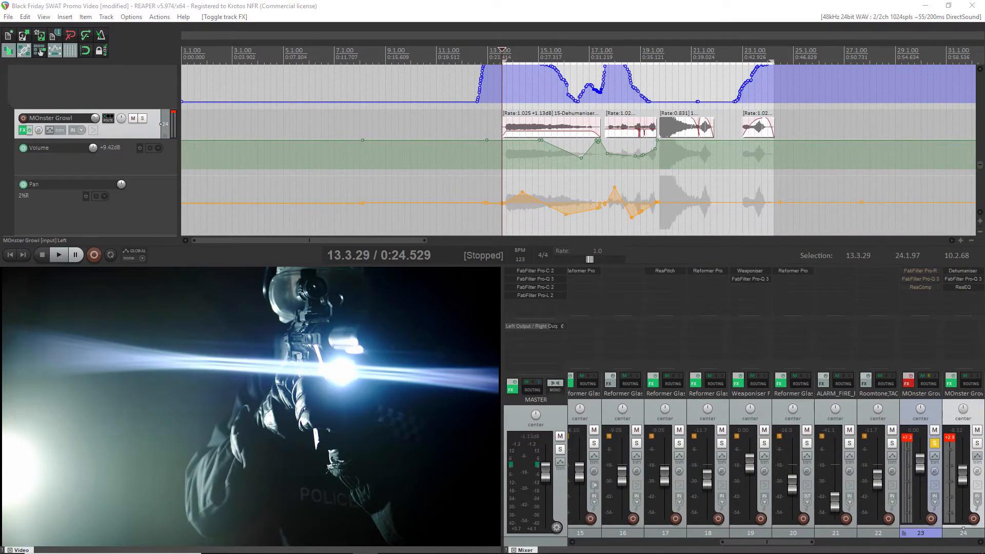
scroll(158, 212, "down", 3)
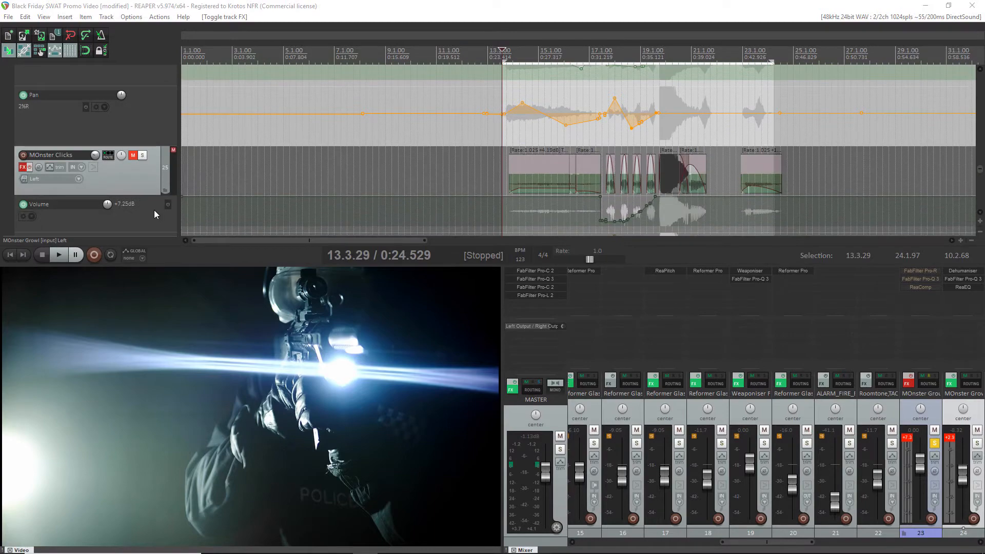
scroll(144, 177, "up", 2)
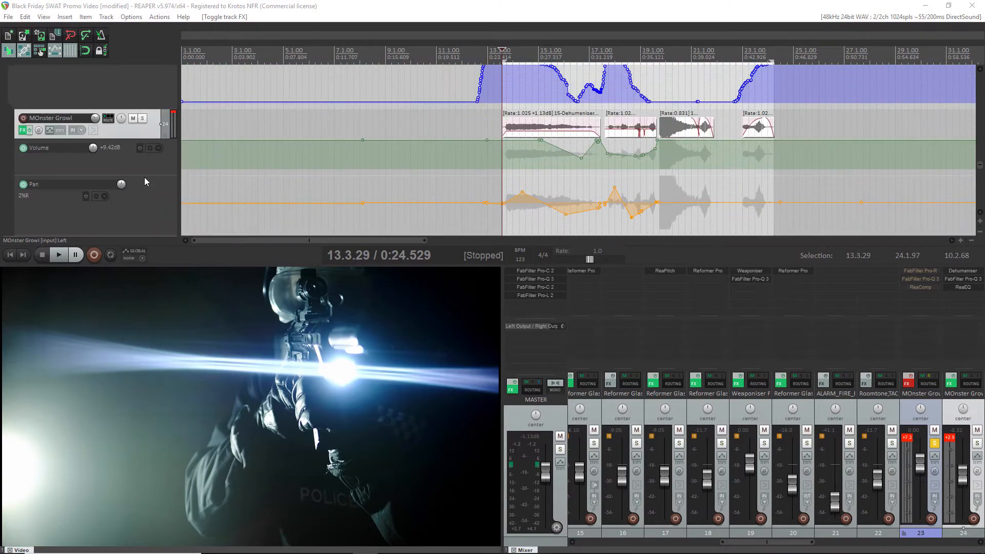
left_click(133, 119)
scroll(150, 160, "down", 1)
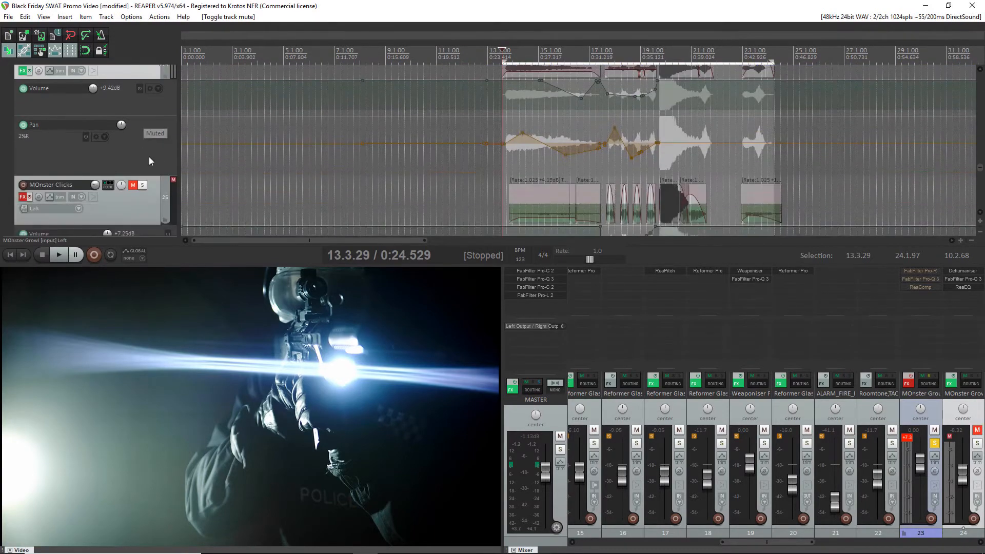
left_click(134, 186)
scroll(146, 193, "down", 1)
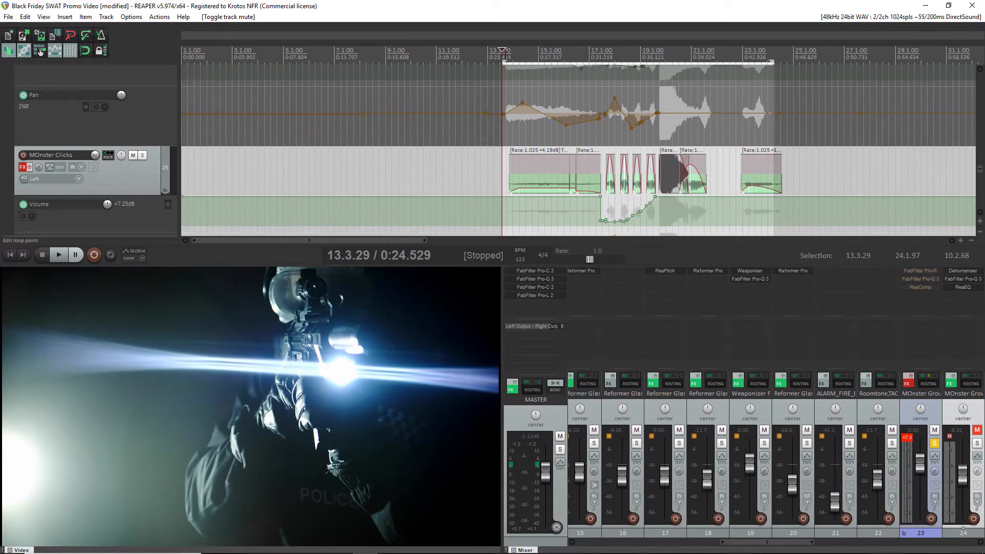
Play the MOnster Clicks track with its effects bypassed from about 13.3.73, and stop playback
left_click_drag(503, 51, 505, 52)
key("space")
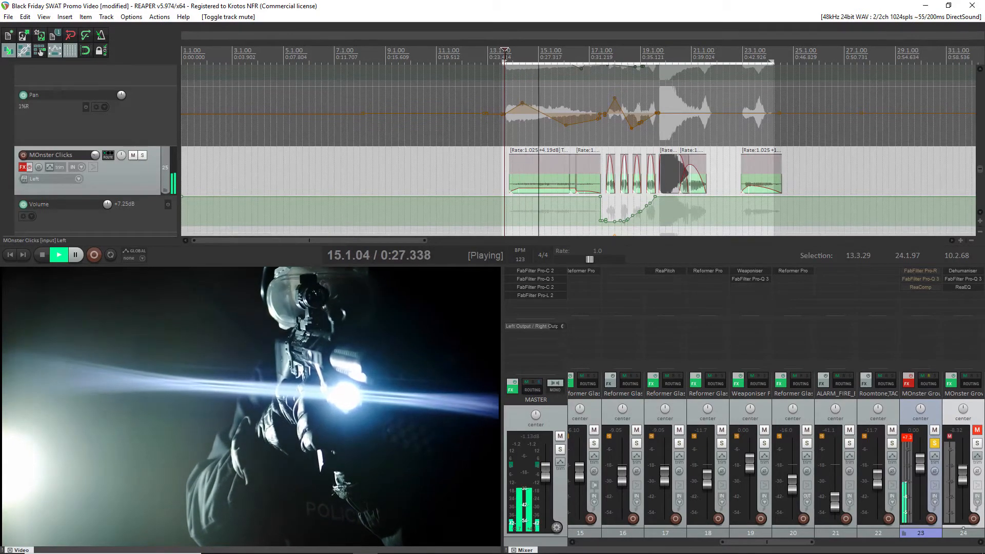
key("space")
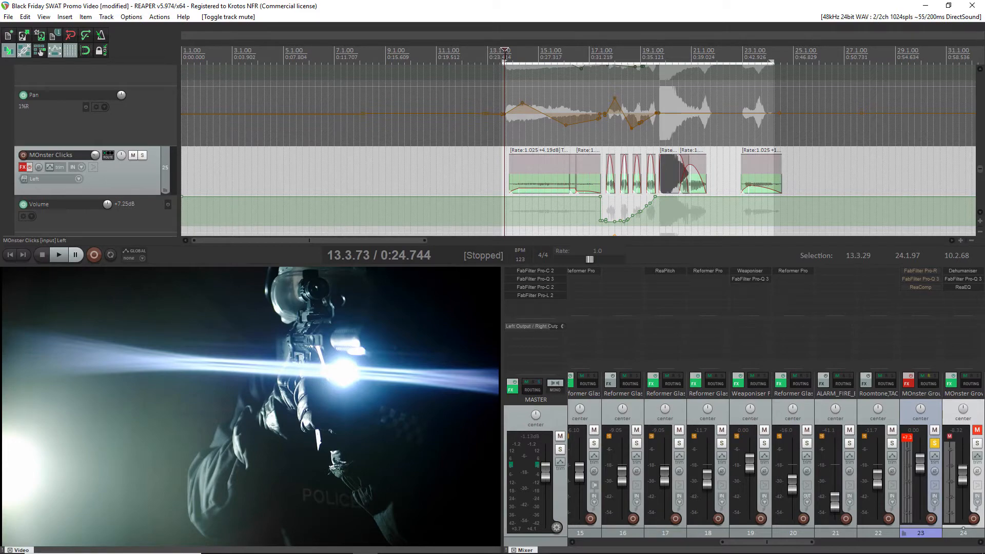
Bring up Dehumaniser for the MOnster Clicks track and inspect the Granular 1, Scrubbing Convolution 2 and Scrubbing Convolution 1 modules
scroll(112, 161, "down", 2)
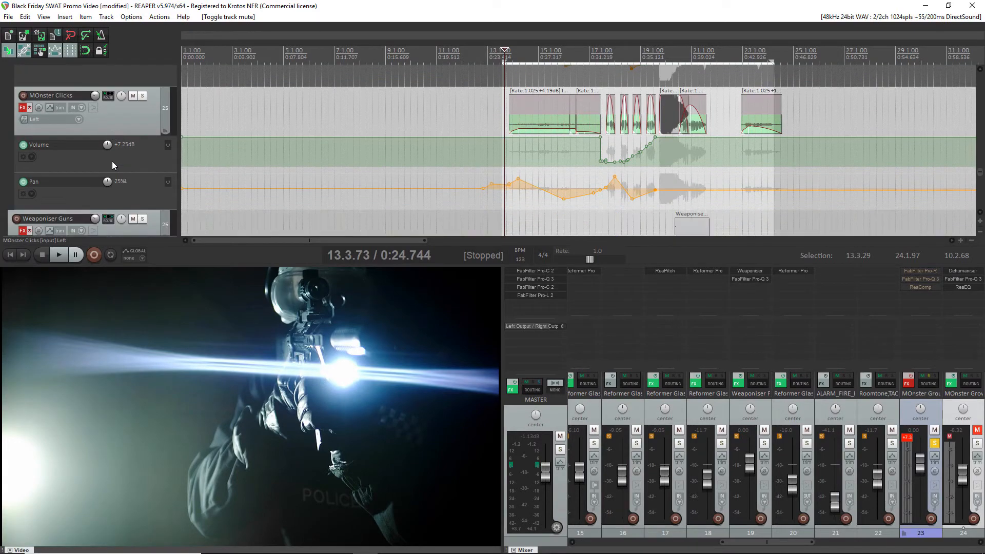
left_click_drag(984, 102, 480, 146)
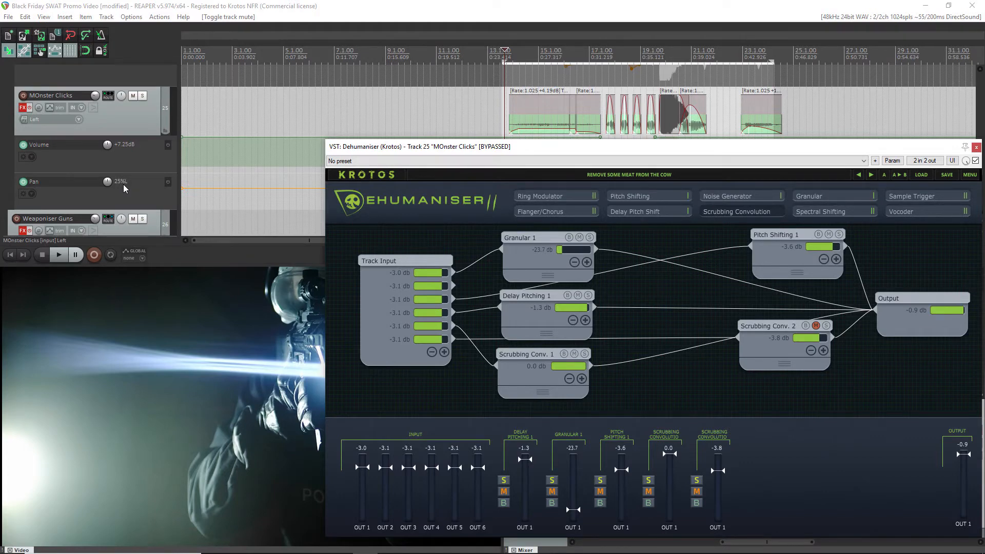
left_click(533, 256)
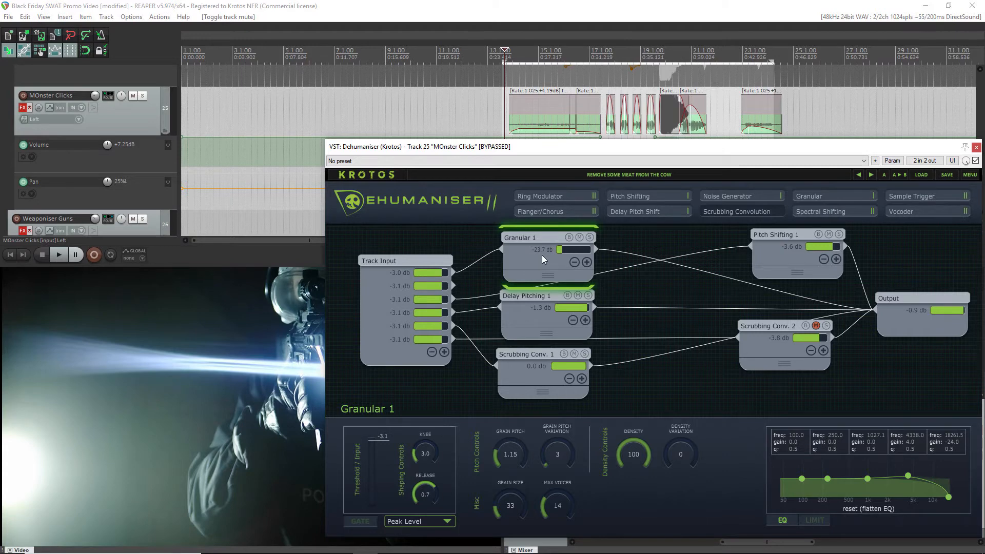
left_click(777, 350)
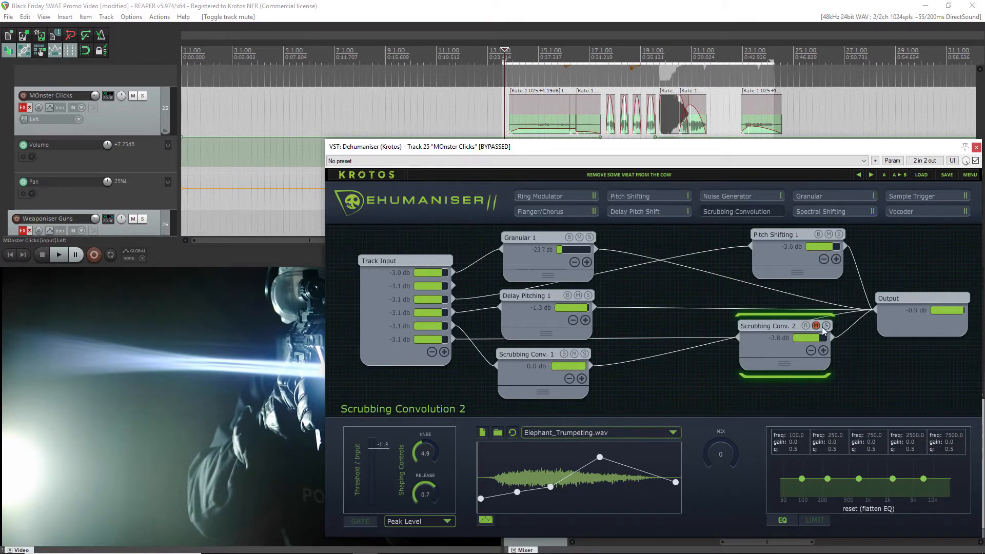
left_click(513, 379)
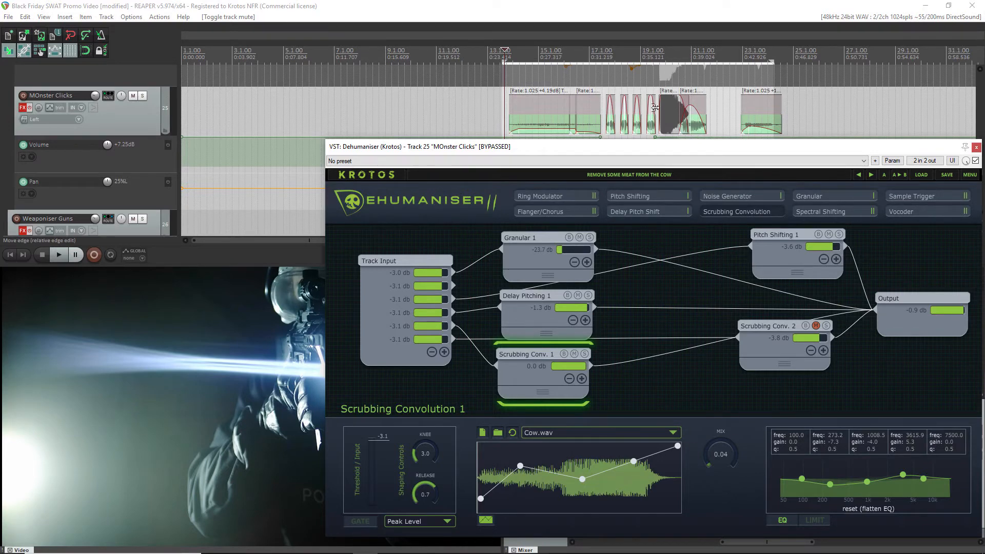
scroll(130, 130, "up", 1)
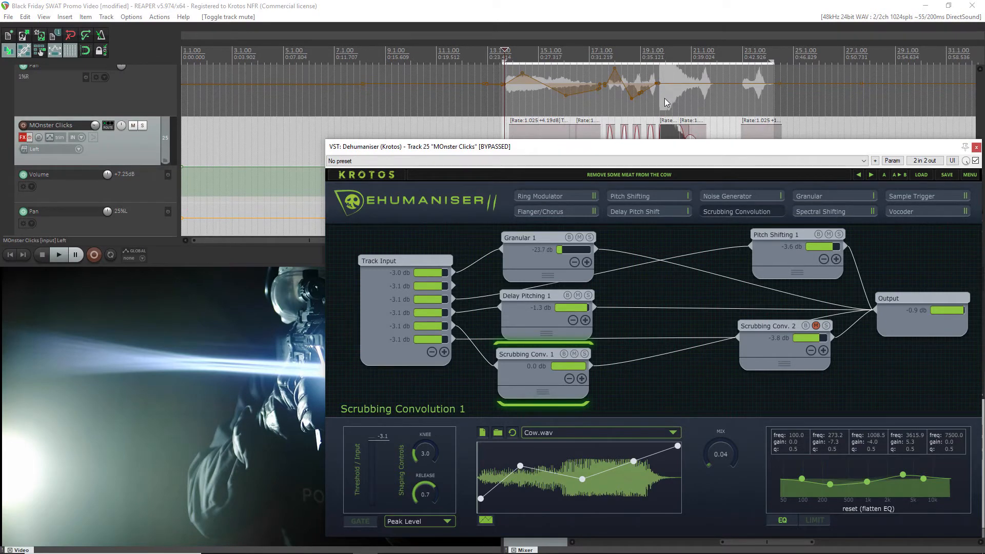
Enable the effects on the MOnster Clicks track and play back the processed clicks from about 13.2.92, with the Dehumaniser window moved aside
scroll(95, 148, "down", 1)
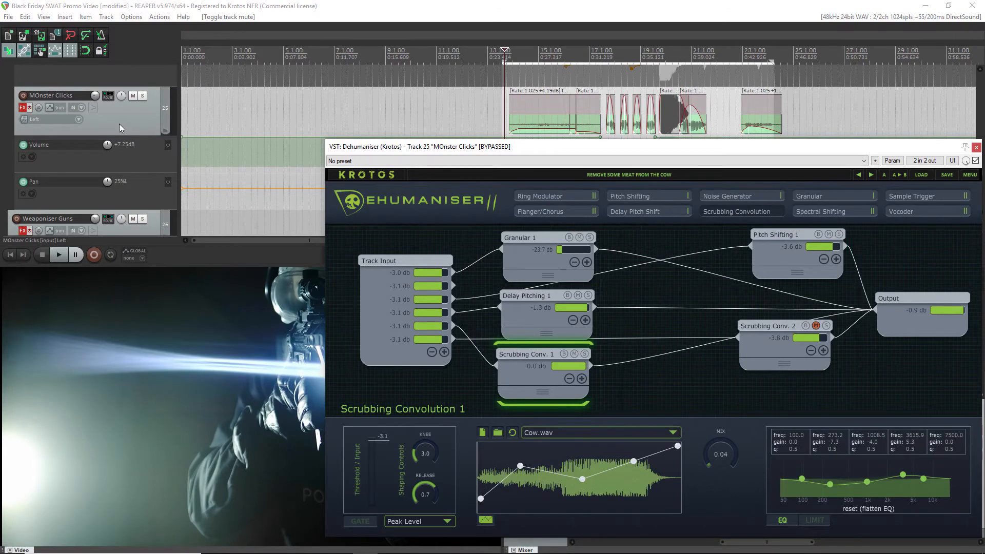
left_click(29, 108)
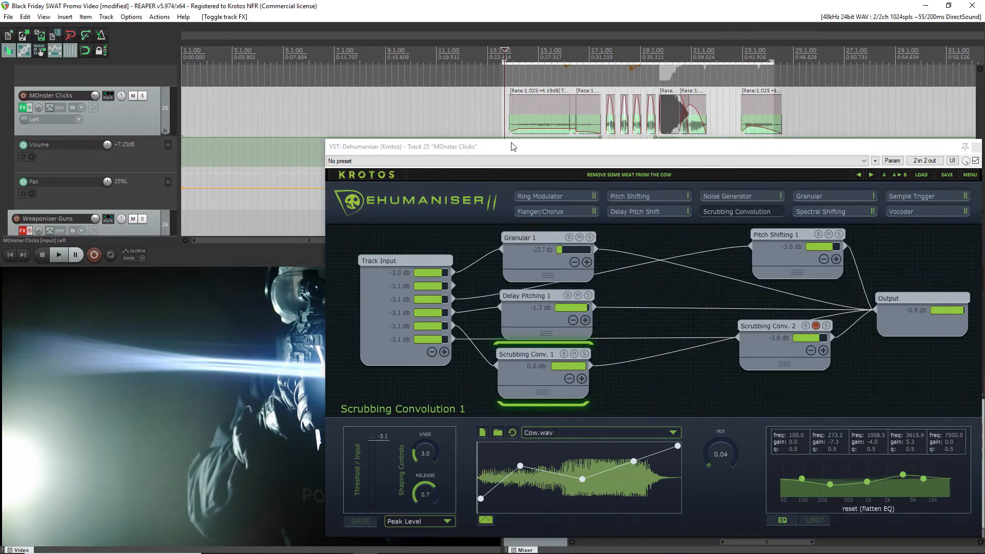
left_click_drag(511, 147, 728, 163)
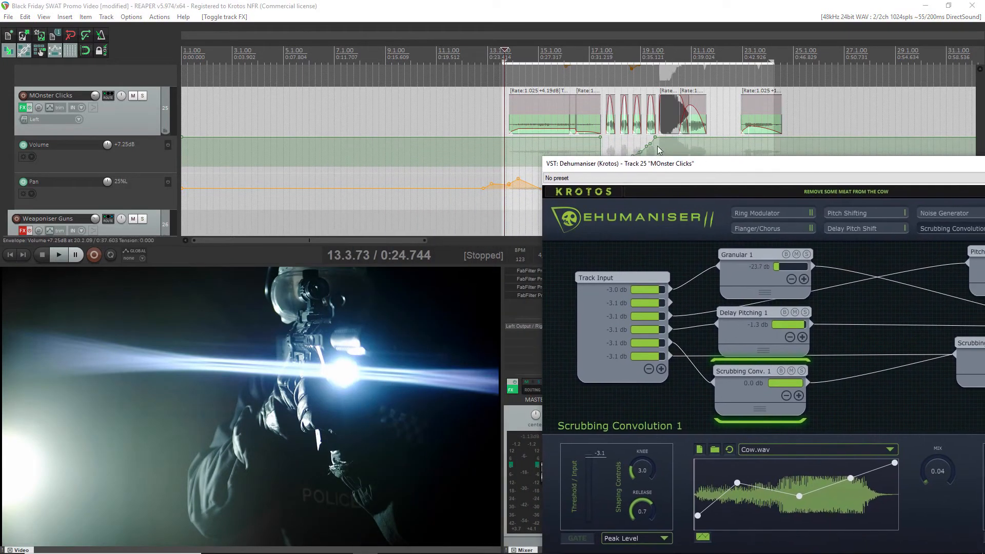
left_click(500, 51)
key("space")
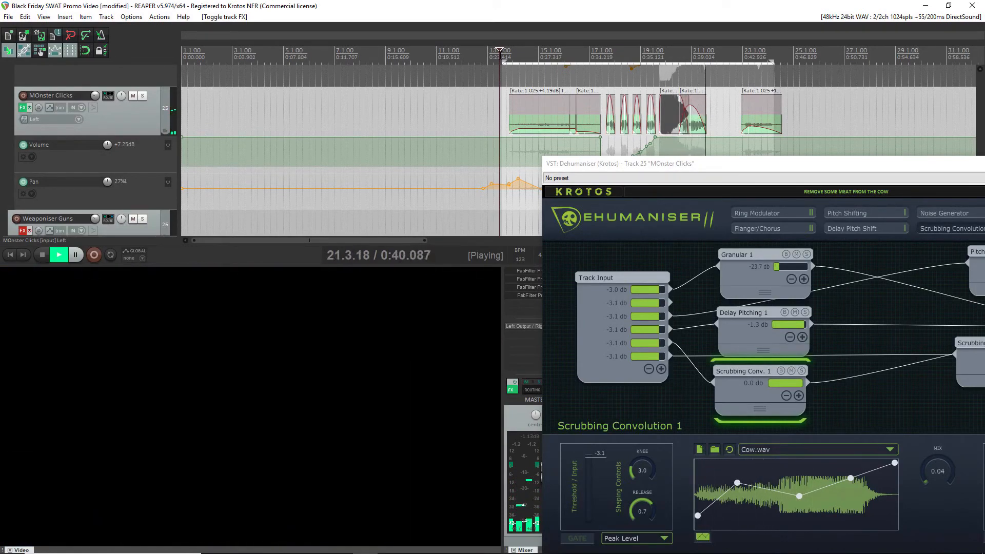
key("space")
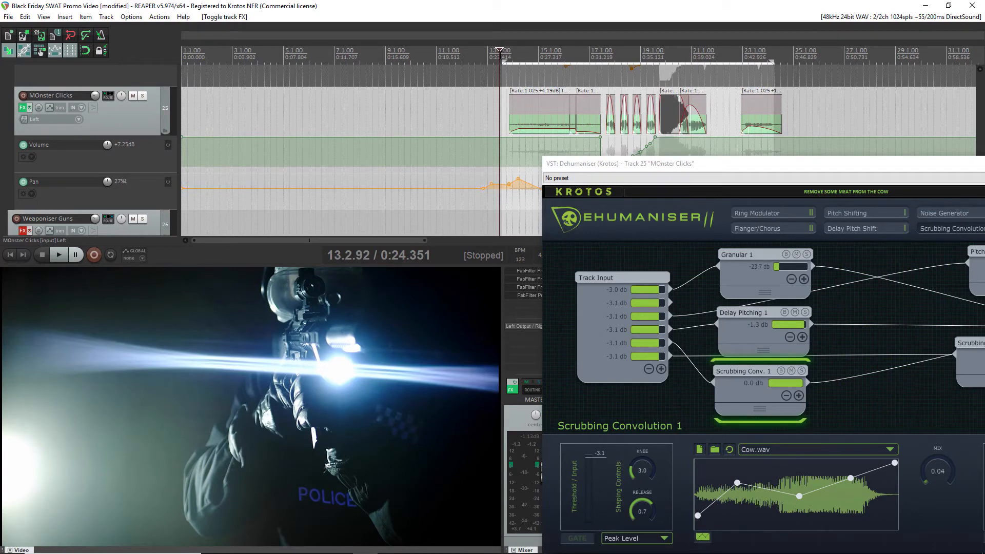
Unmute the MOnster Growl track and play it together with the processed MOnster Clicks track, stopping at the end of the clip
scroll(138, 129, "up", 3)
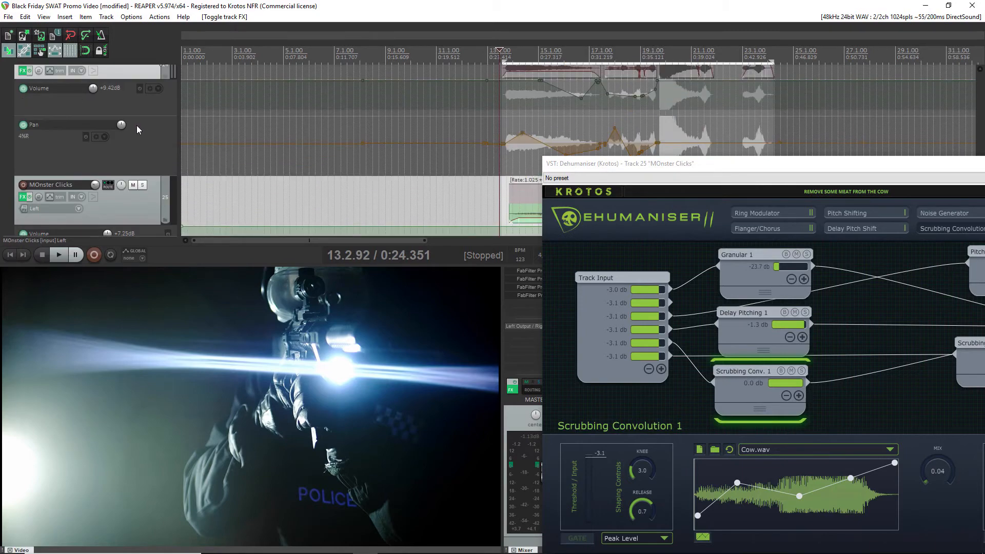
left_click(133, 119)
scroll(137, 126, "down", 3)
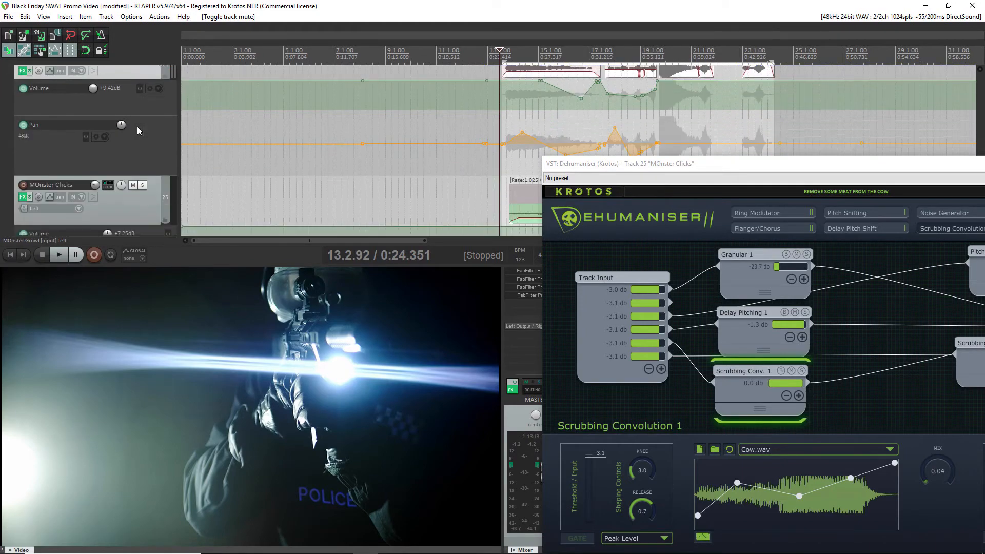
key("space")
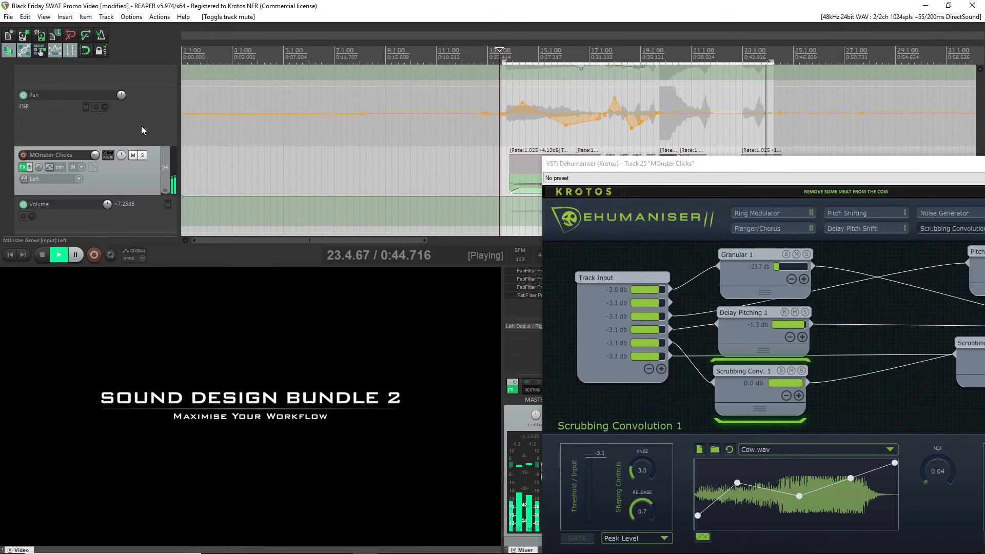
key("space")
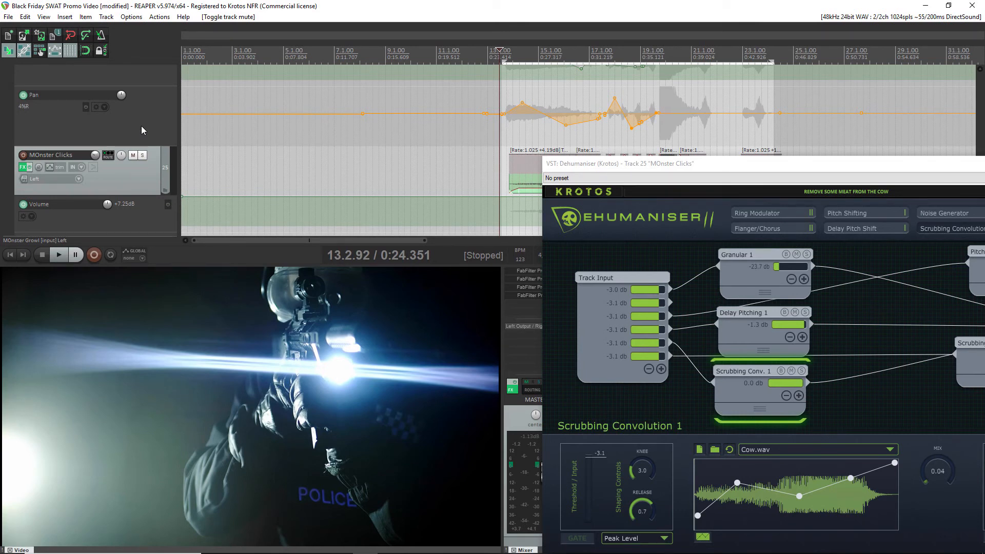
Unsolo the MOnster Group track and enable its effects
scroll(142, 126, "down", 4)
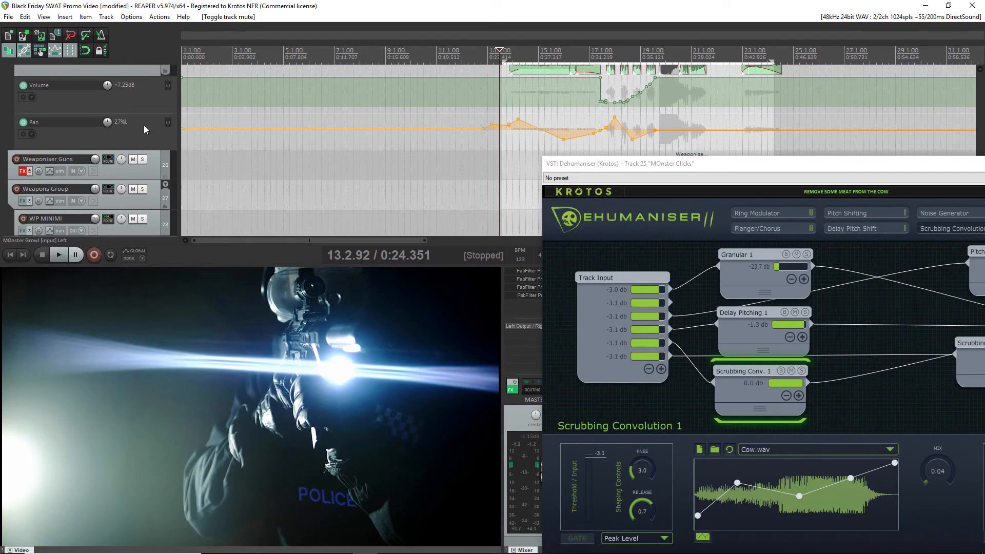
scroll(144, 127, "up", 5)
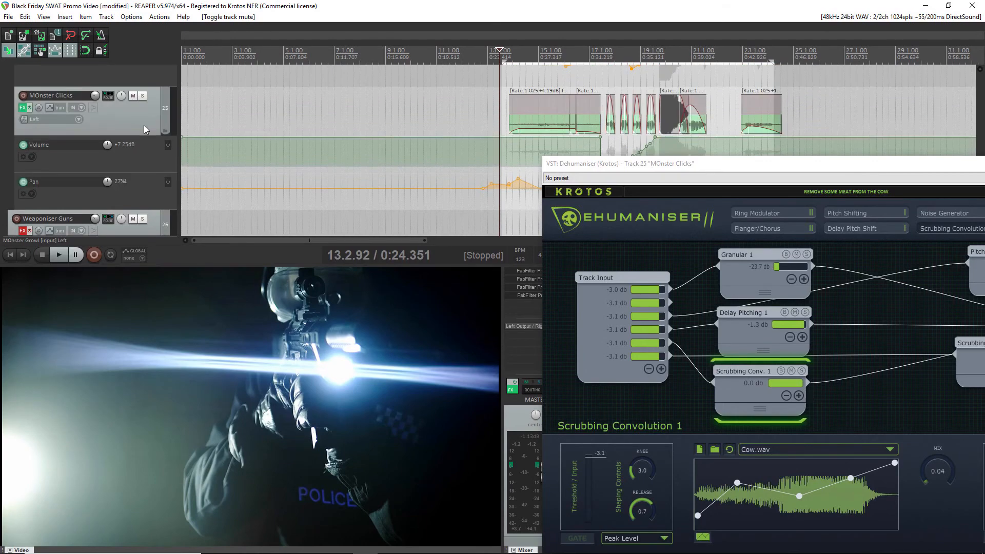
scroll(144, 125, "up", 1)
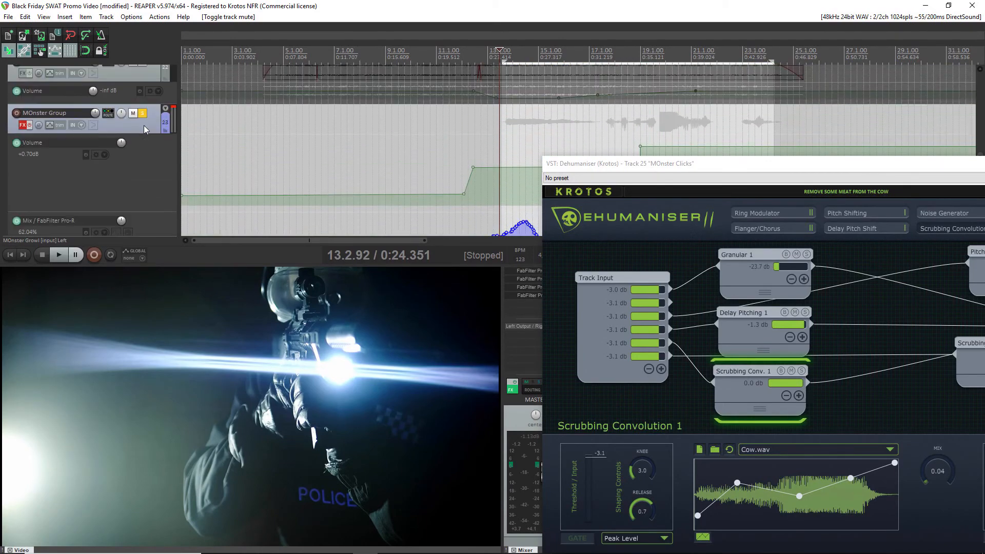
left_click(142, 113)
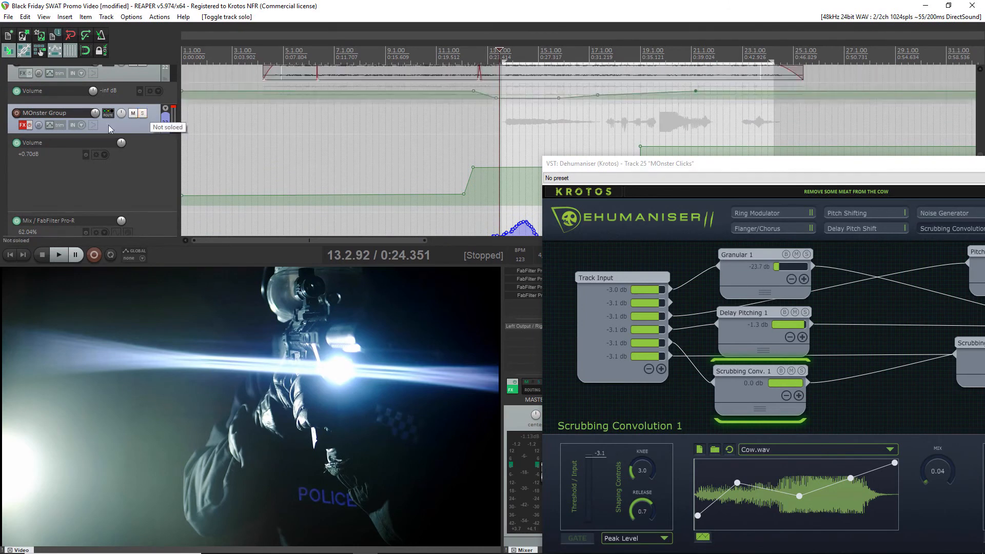
left_click(31, 127)
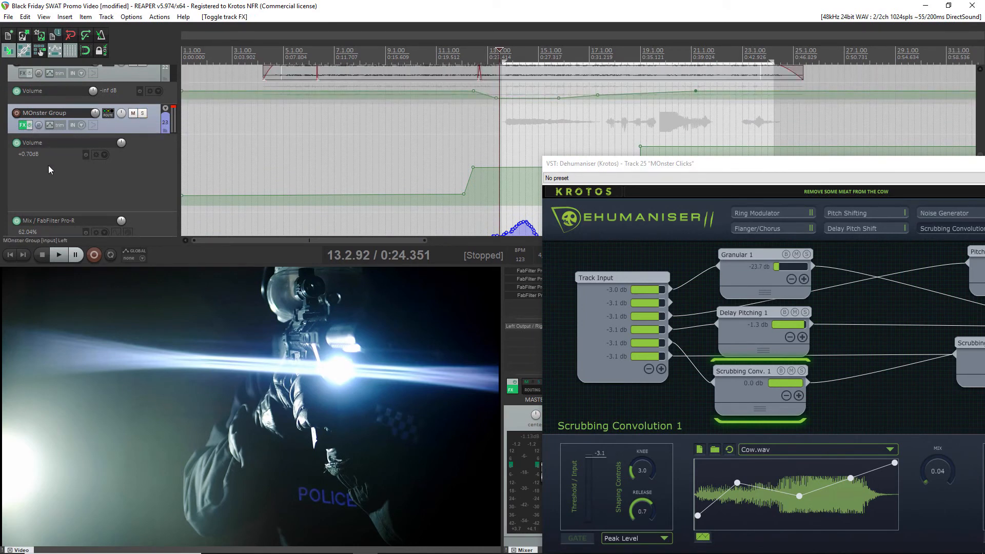
Play the full mix from 13.2.92, stop playback, and move the Dehumaniser window fully back into view
key("space")
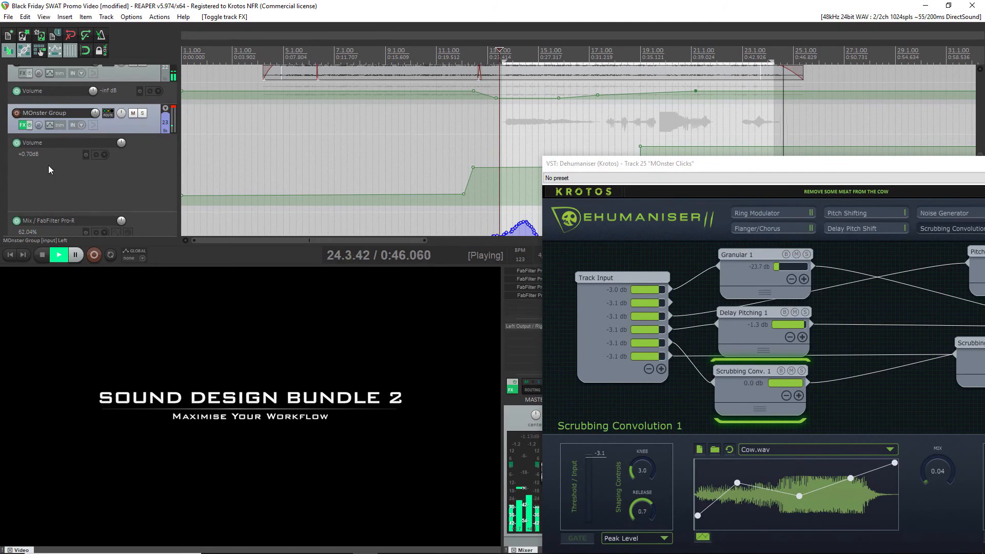
key("space")
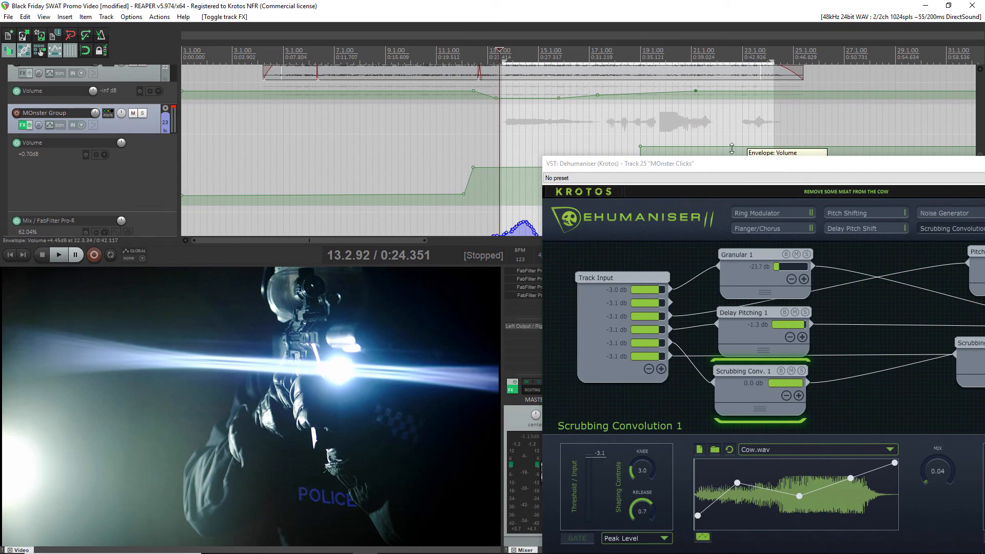
left_click_drag(731, 164, 501, 84)
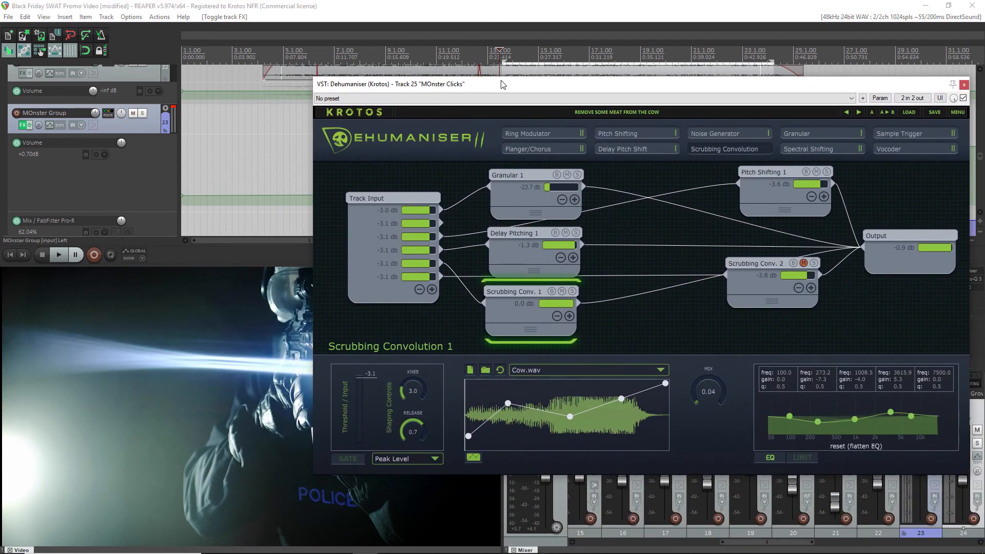